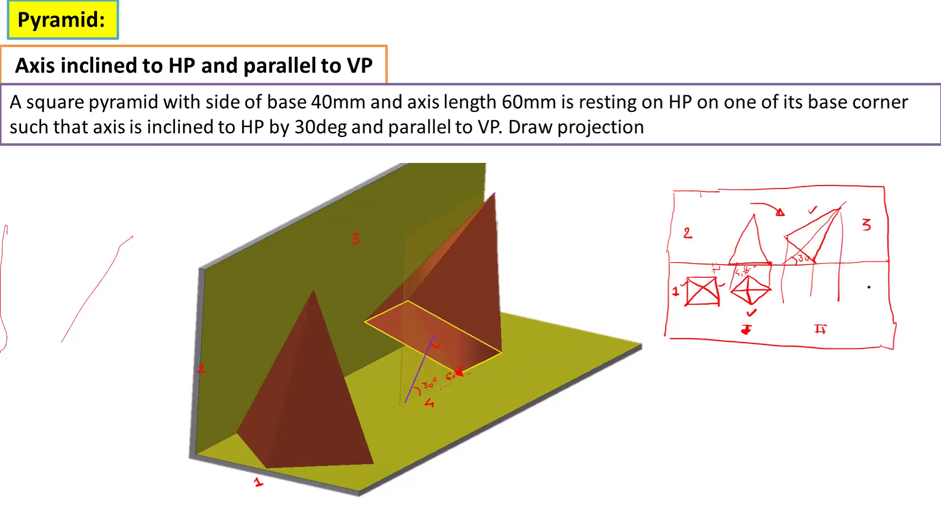
Write a 4 in the final top-view area of the slide's hand-drawn projection layout and switch to the Inventor assembly
left_click_drag(870, 277, 866, 291)
key("alt+Tab")
Examine in 3D how the upright and tilted pyramids stand relative to the horizontal and vertical planes
left_click(931, 246)
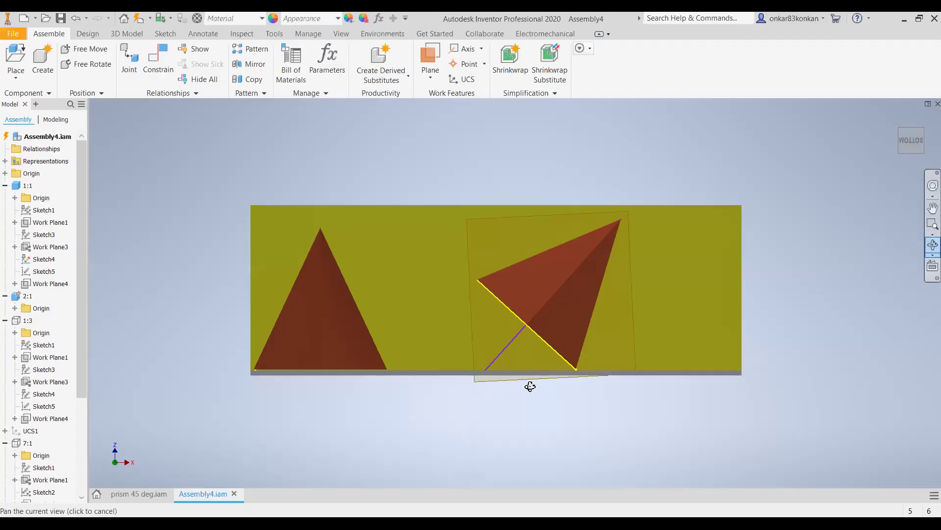
left_click_drag(530, 386, 572, 397)
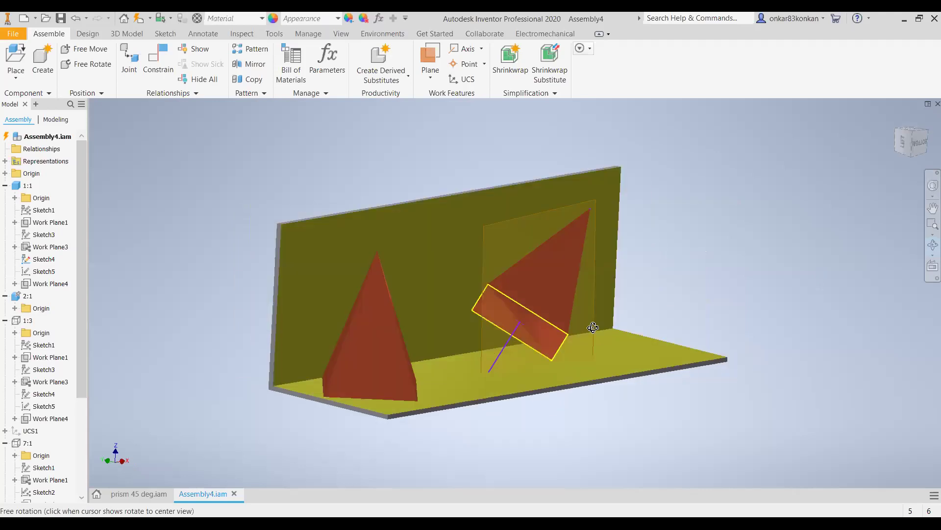
scroll(575, 339, "down", 2)
left_click_drag(593, 328, 565, 334)
scroll(538, 365, "up", 2)
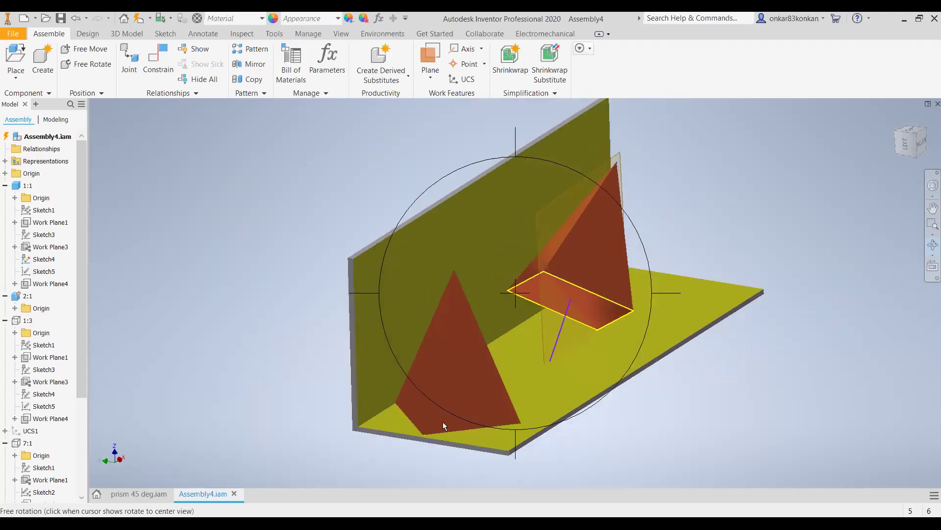
key("Escape")
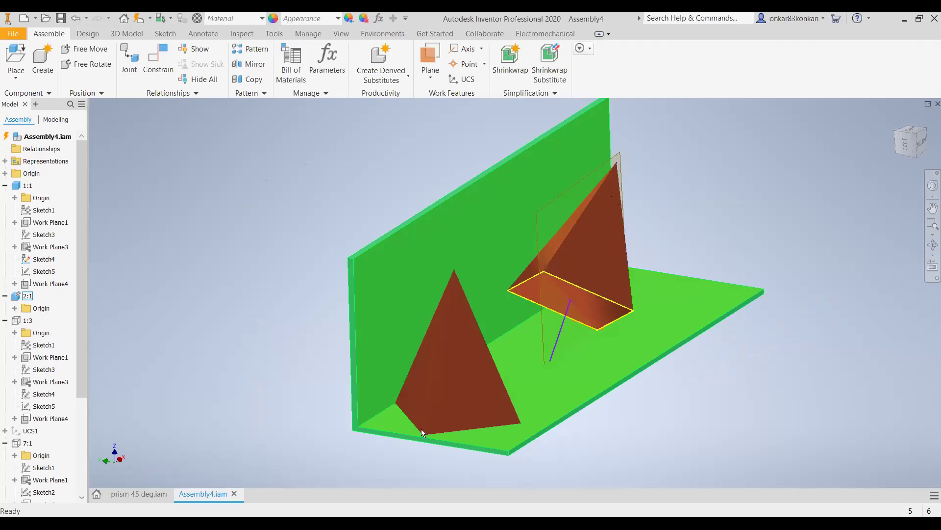
left_click(420, 427)
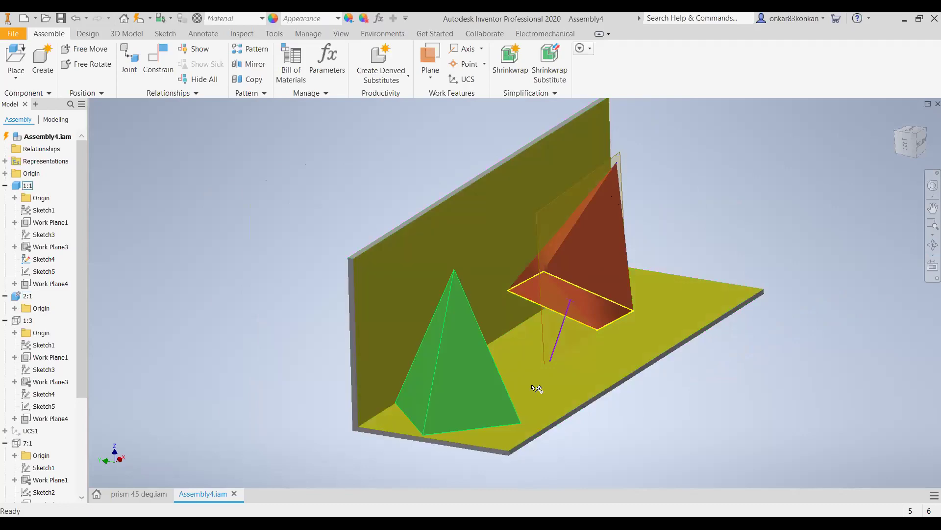
Examine the assembly in the Front view to compare the outlines of both pyramids seen from above
left_click(933, 208)
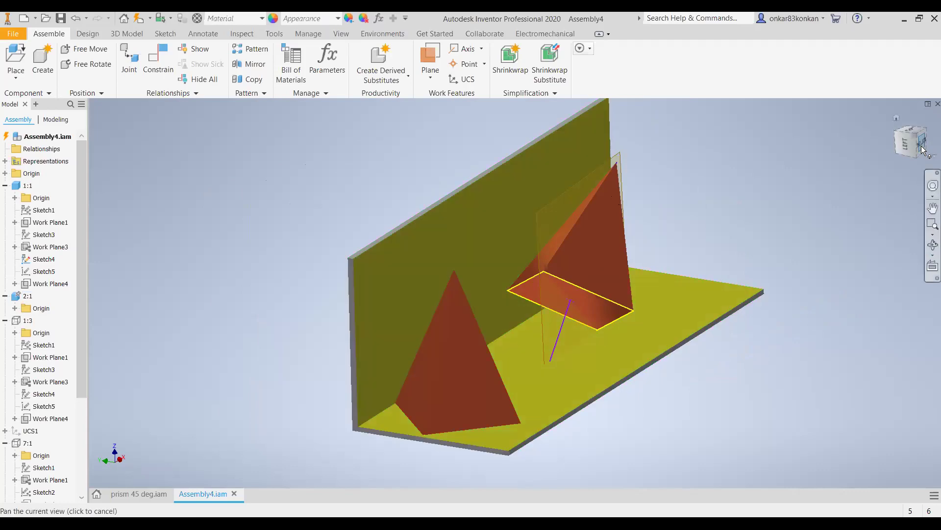
left_click(922, 146)
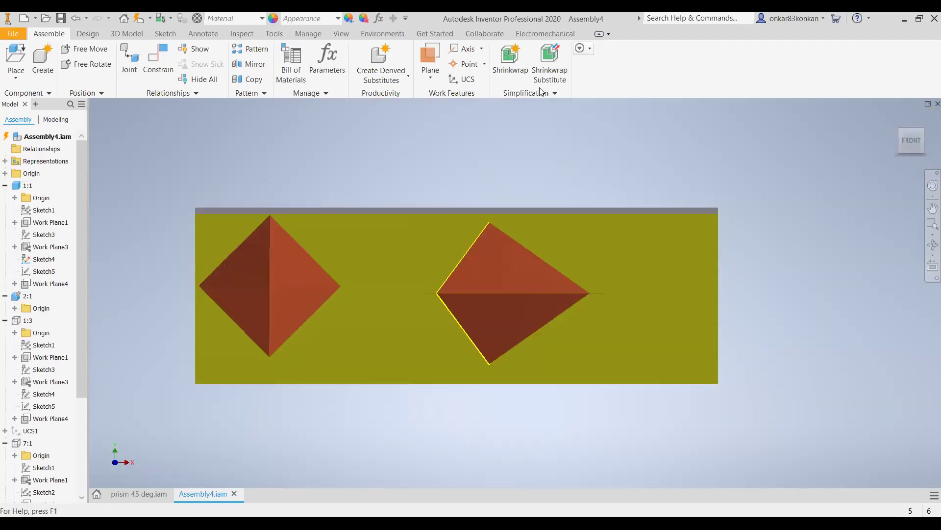
scroll(246, 295, "up", 3)
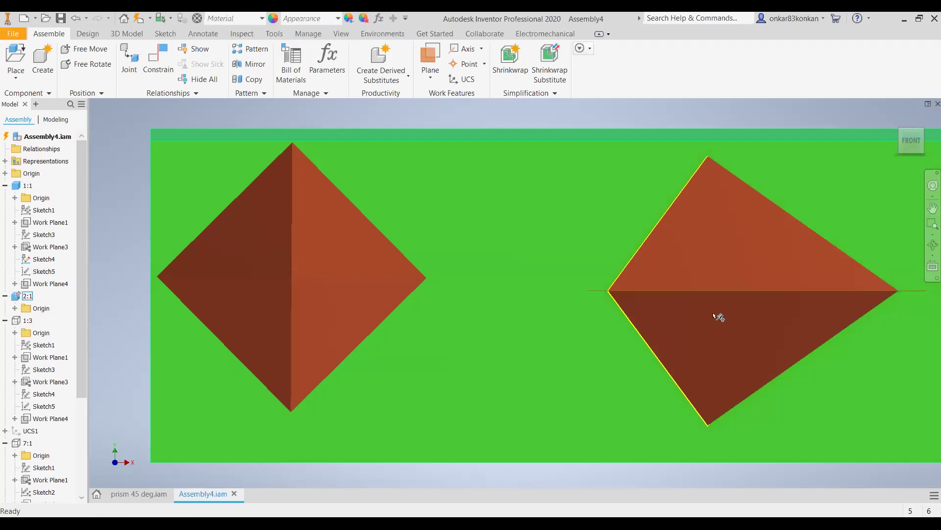
key("F5")
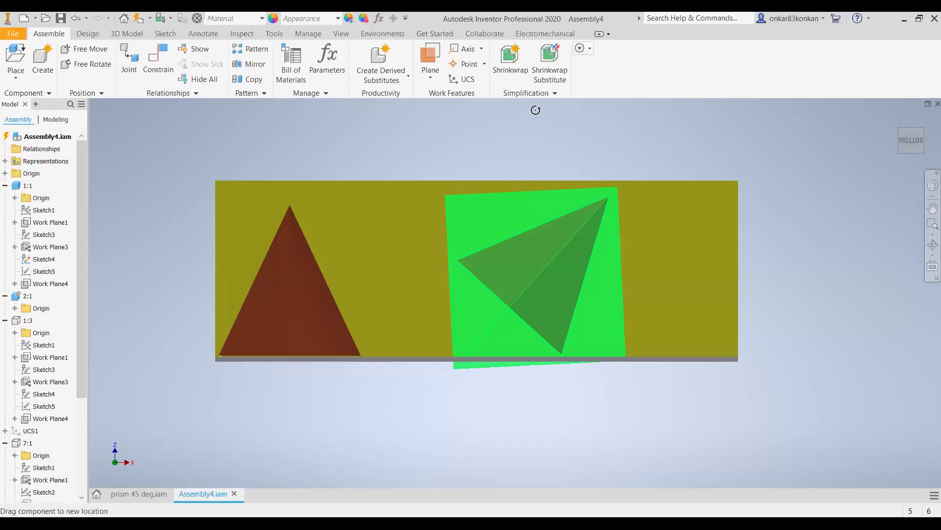
Free-rotate the second pyramid from upright to tilted so that its lowest base corner meets the horizontal plane
key("g")
left_click_drag(535, 110, 452, 186)
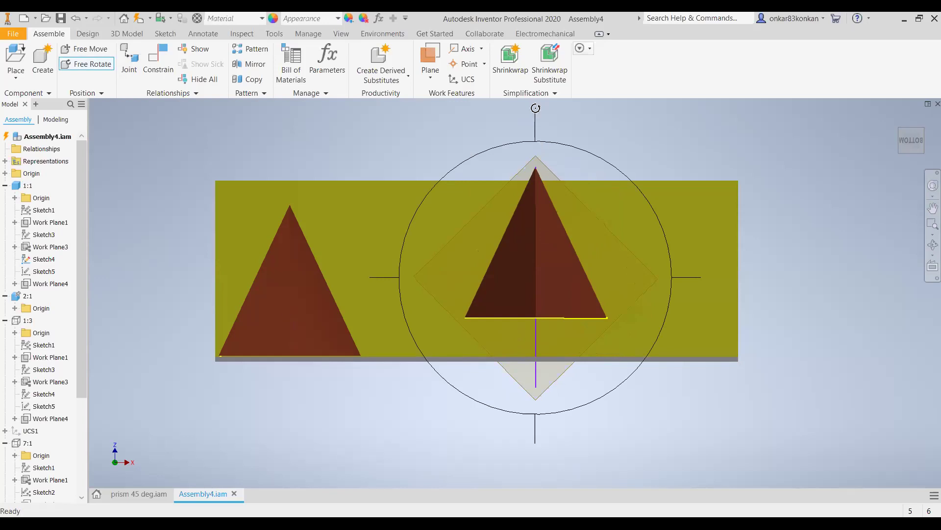
left_click_drag(535, 108, 598, 193)
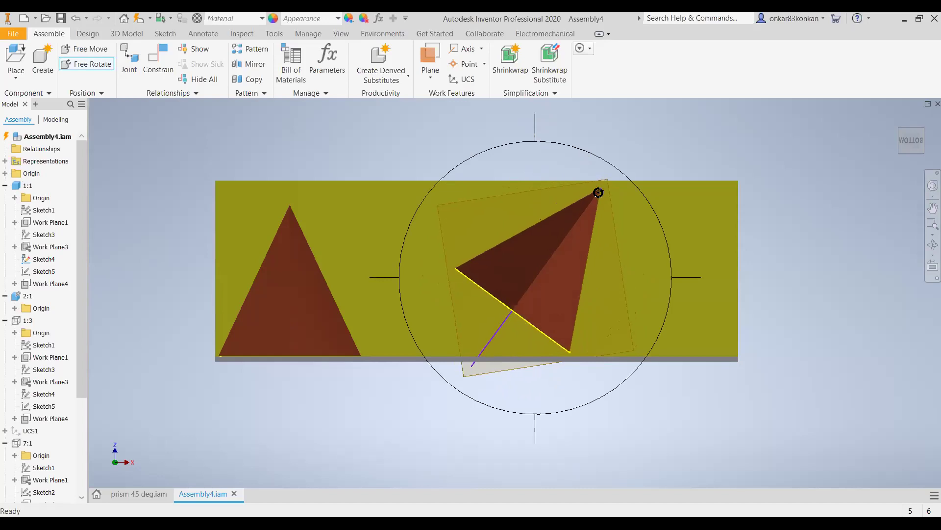
left_click_drag(598, 192, 608, 201)
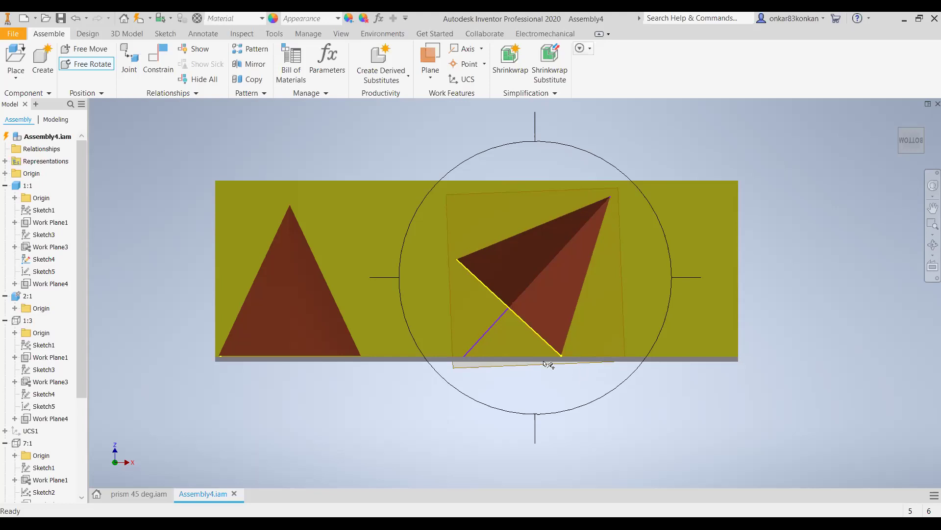
scroll(553, 359, "down", 3)
scroll(559, 352, "down", 3)
key("Escape")
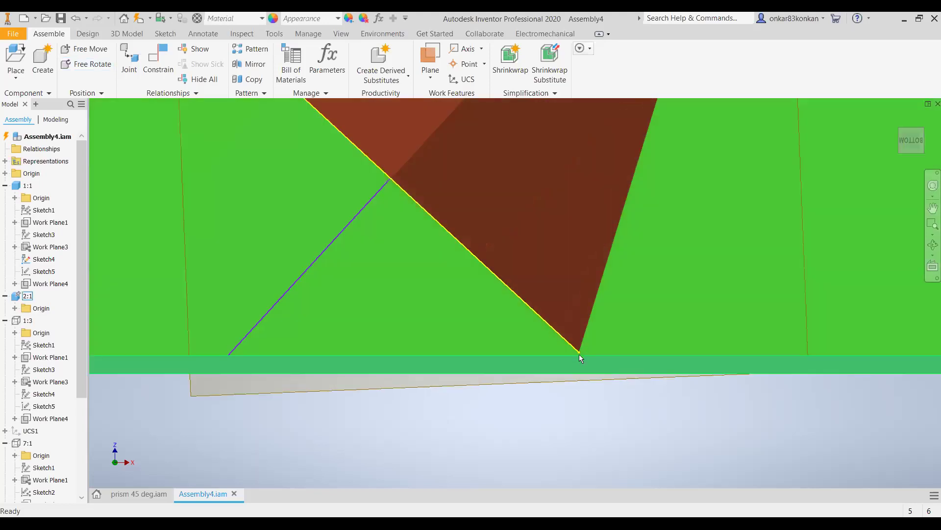
scroll(579, 354, "down", 2)
scroll(581, 354, "down", 3)
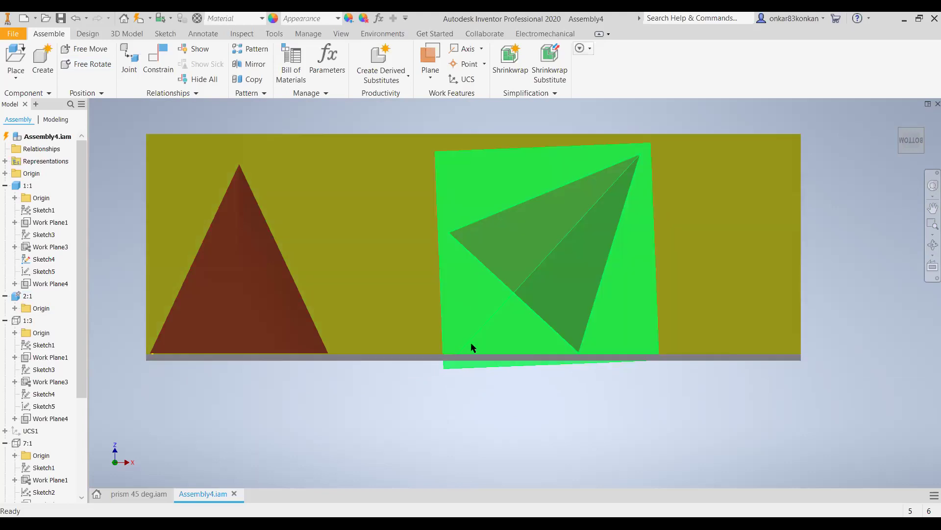
left_click(471, 349)
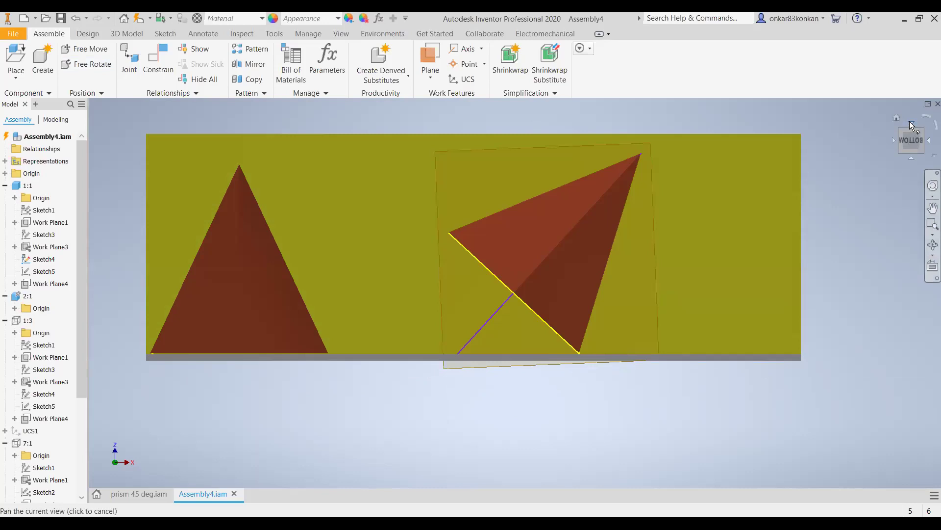
Examine the tilted pyramid's outline in the Front view
left_click(911, 125)
scroll(569, 326, "up", 3)
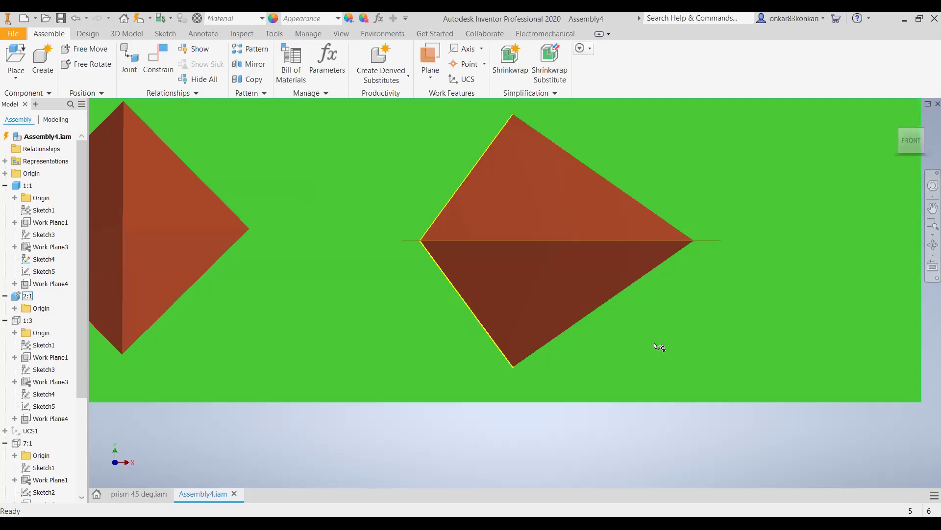
scroll(655, 345, "down", 3)
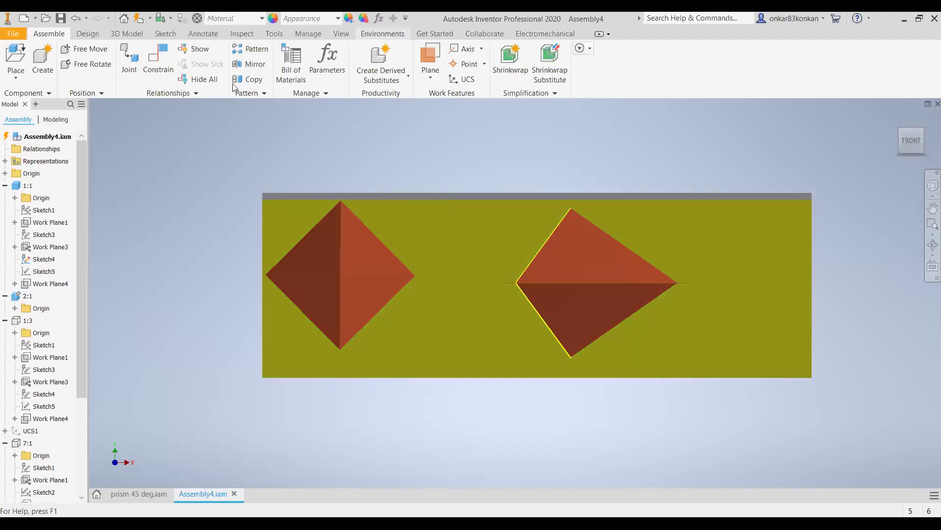
Set the assembly's visual style to Wireframe with Hidden Edges
left_click(342, 33)
left_click(235, 64)
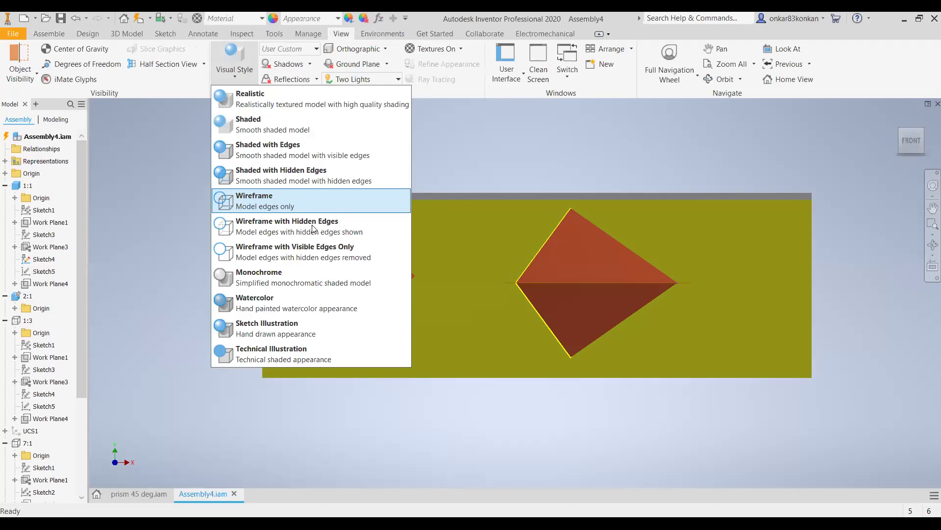
left_click(314, 227)
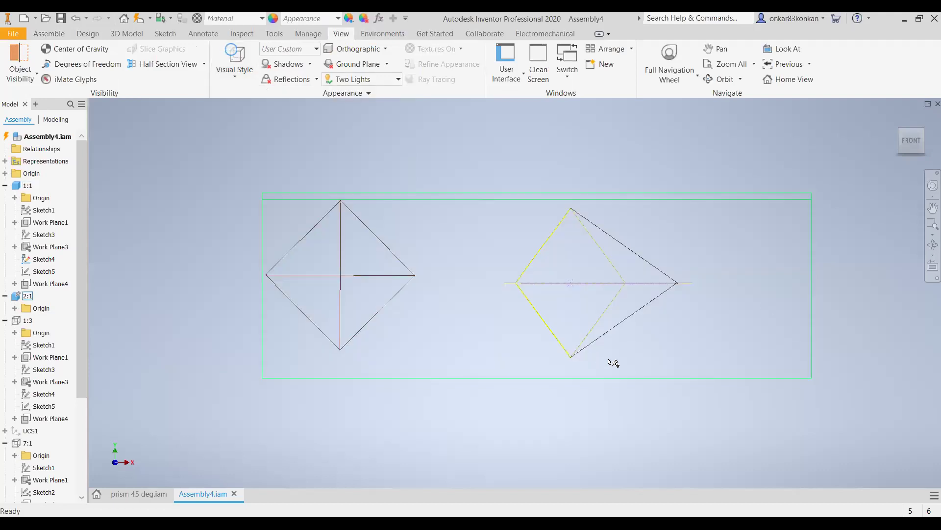
Examine the tilted pyramid's visible and dashed hidden base edges in the wireframe Front view
scroll(632, 366, "down", 3)
middle_click_drag(643, 364, 646, 392)
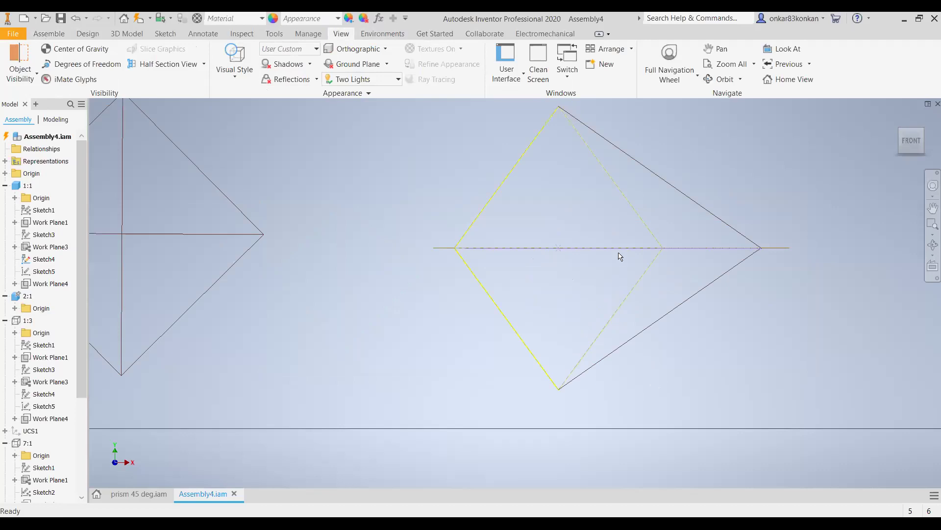
scroll(626, 261, "up", 3)
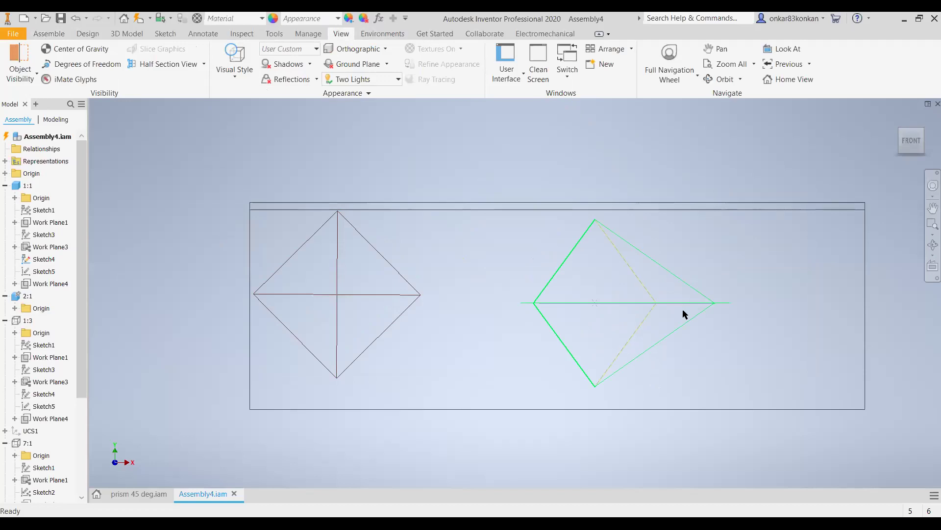
scroll(676, 316, "up", 5)
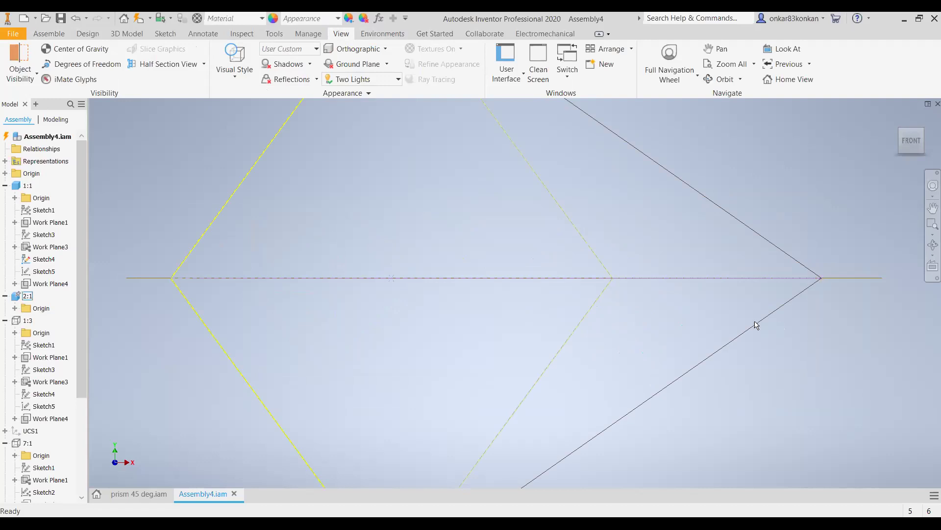
scroll(757, 323, "down", 1)
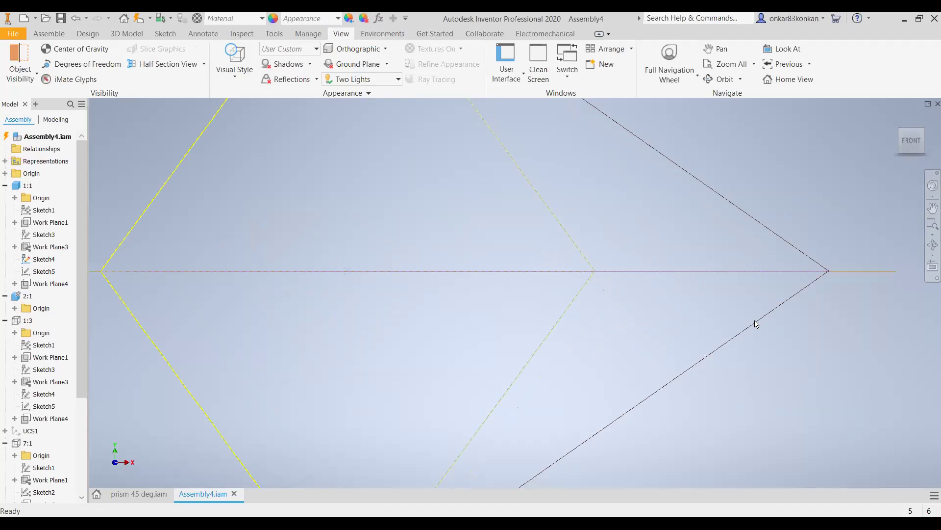
scroll(757, 324, "up", 5)
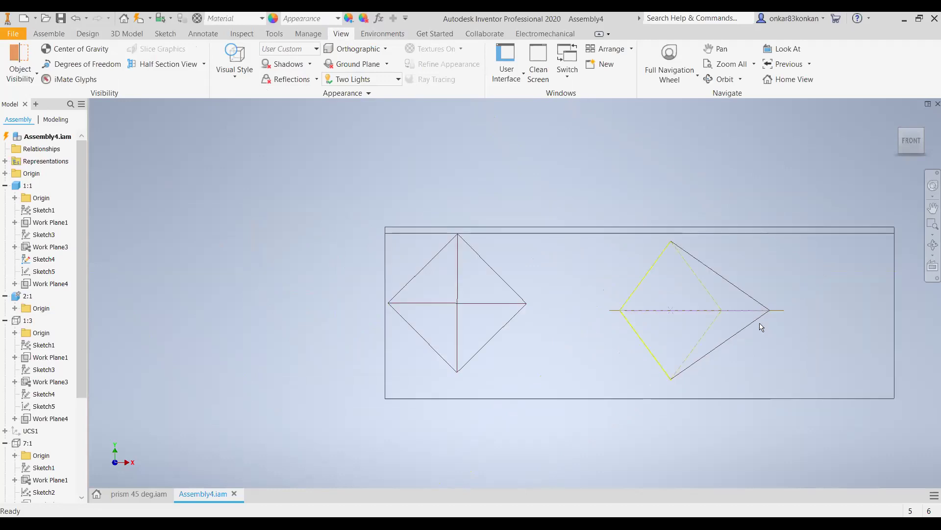
scroll(760, 325, "up", 3)
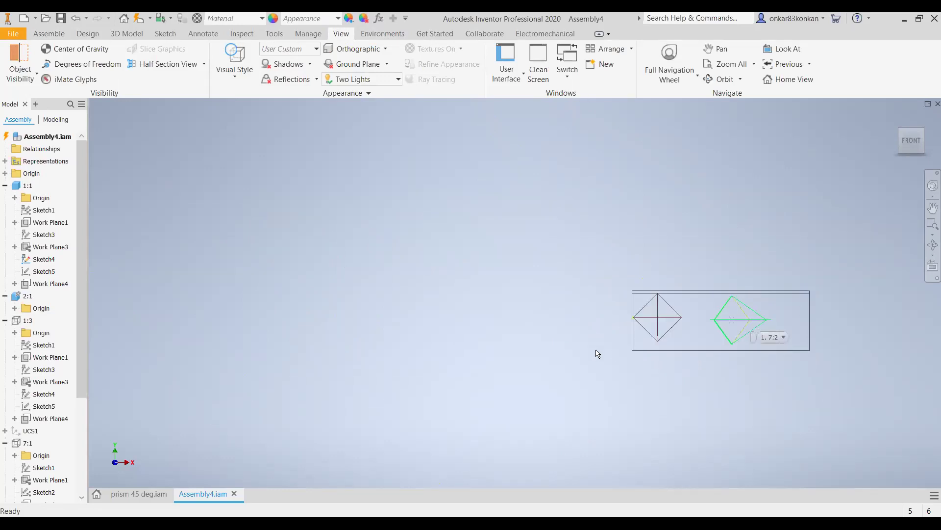
key("F5")
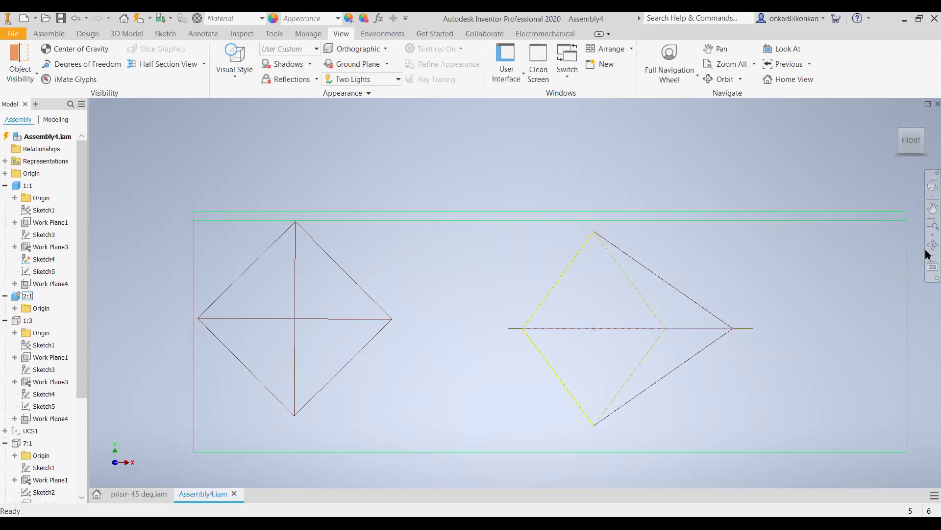
Orbit the wireframe assembly to examine the tilted pyramid's base, axis and hidden edges in 3D
left_click(933, 245)
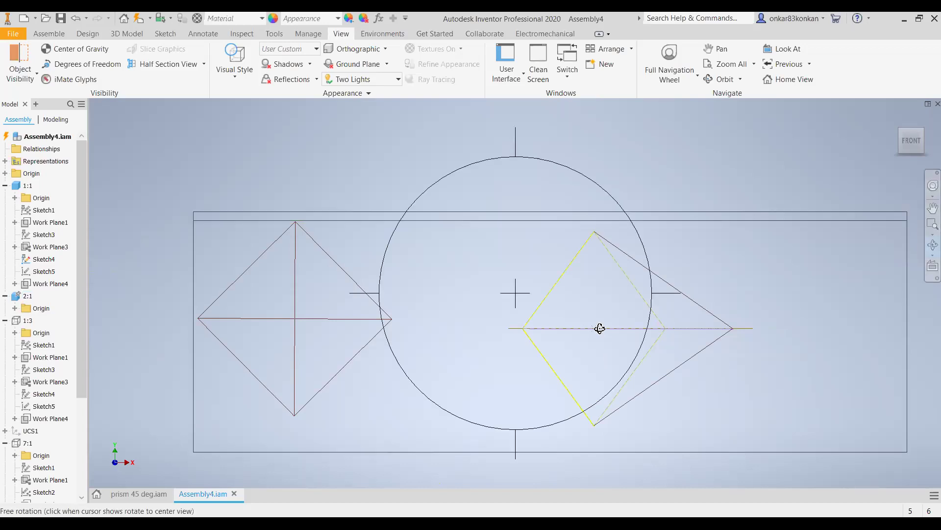
left_click_drag(601, 328, 660, 281)
key("Escape")
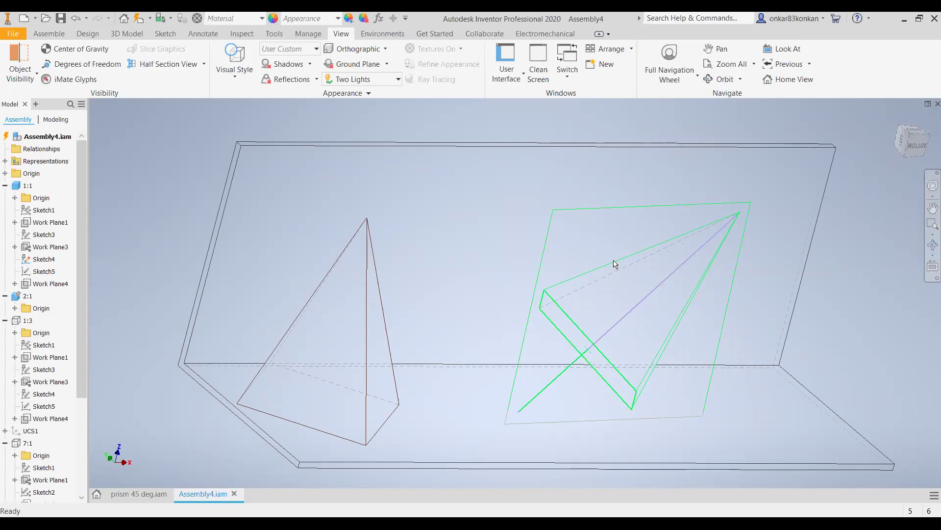
left_click(657, 375)
left_click(928, 243)
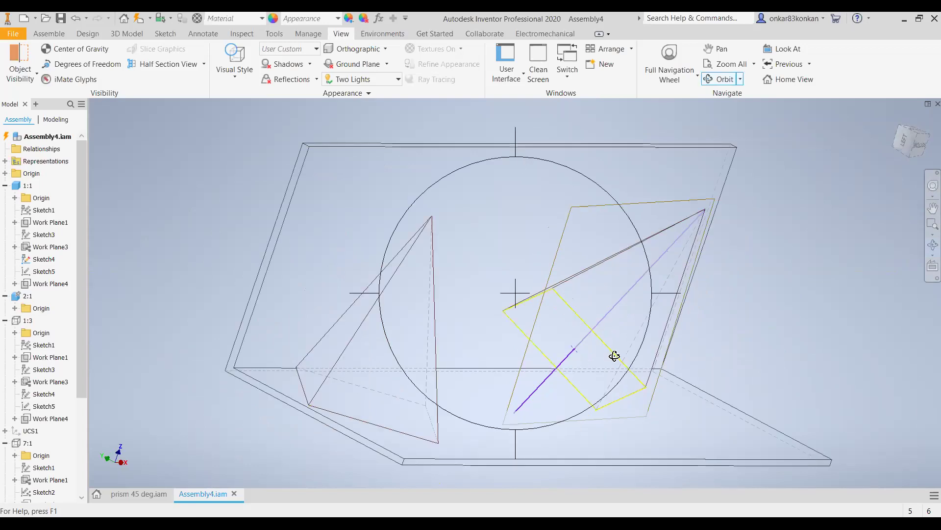
left_click_drag(601, 362, 598, 353)
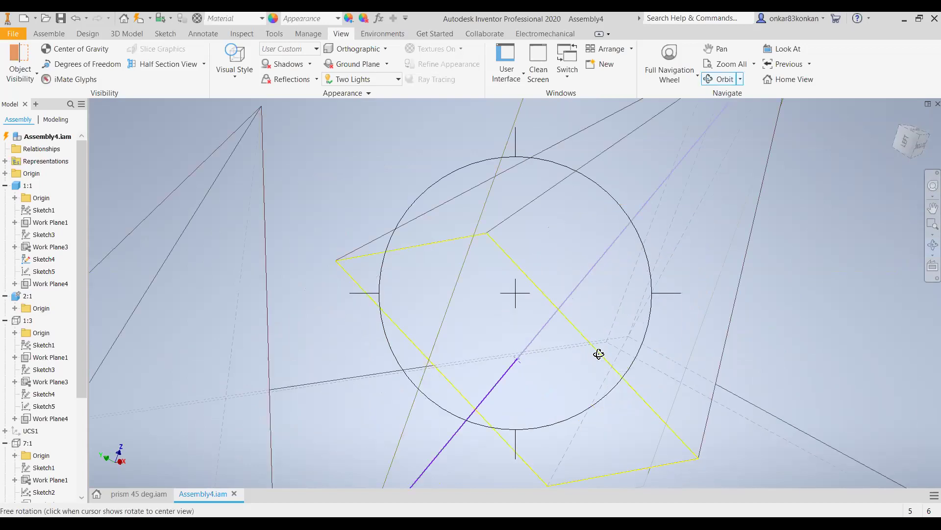
scroll(598, 355, "up", 3)
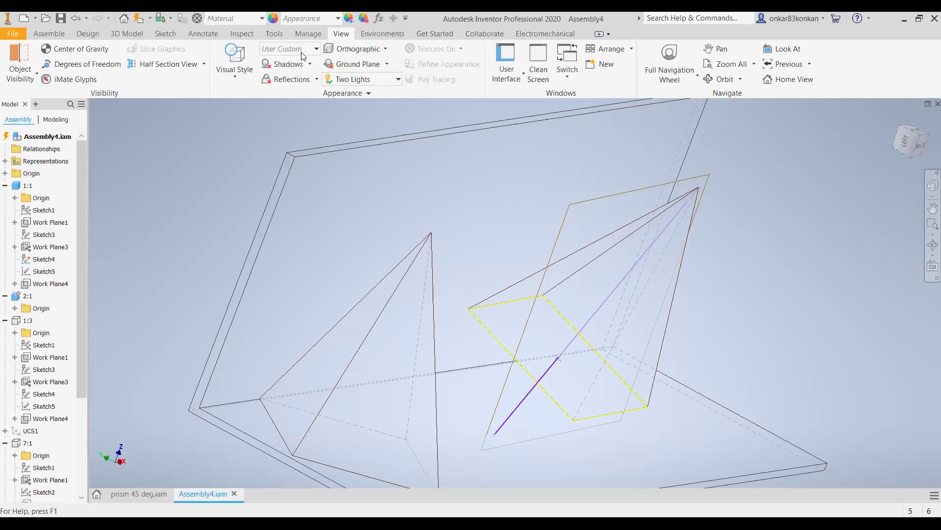
Display the assembly in the Shaded with Hidden Edges style and inspect both pyramids in 3D and in the Front view
left_click(511, 289)
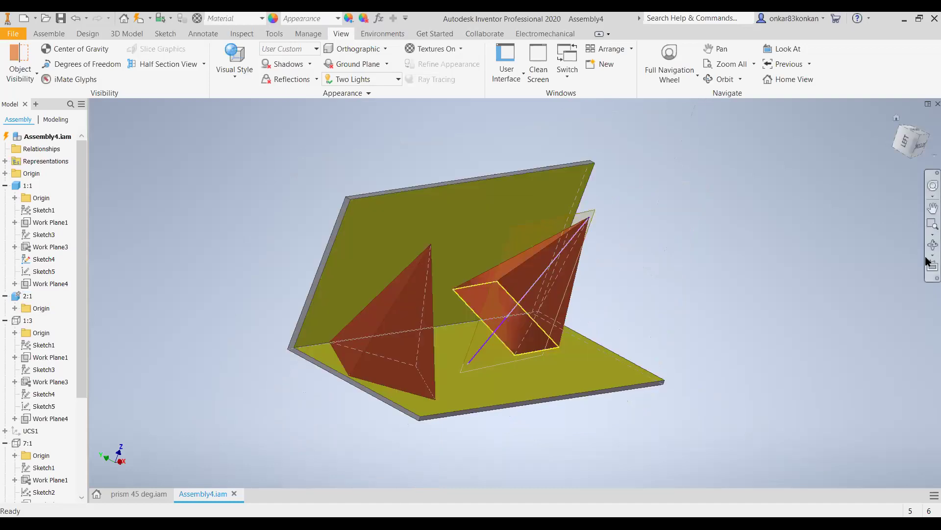
left_click(931, 246)
left_click_drag(564, 289, 541, 272)
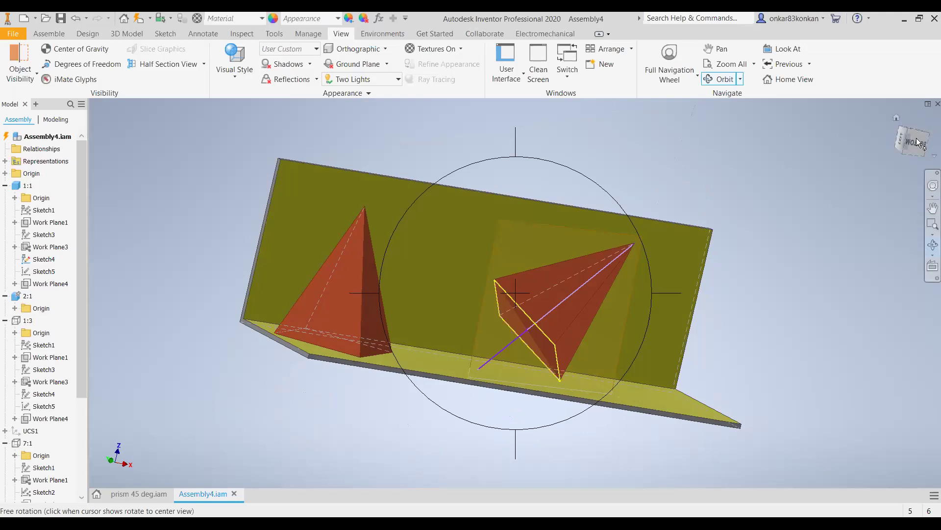
left_click_drag(917, 137, 913, 128)
left_click(912, 125)
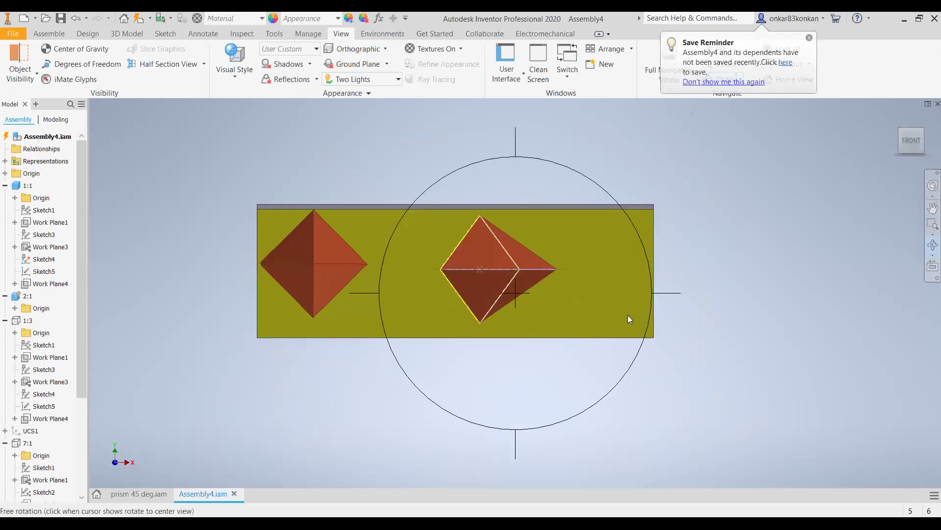
key("F2")
key("Escape")
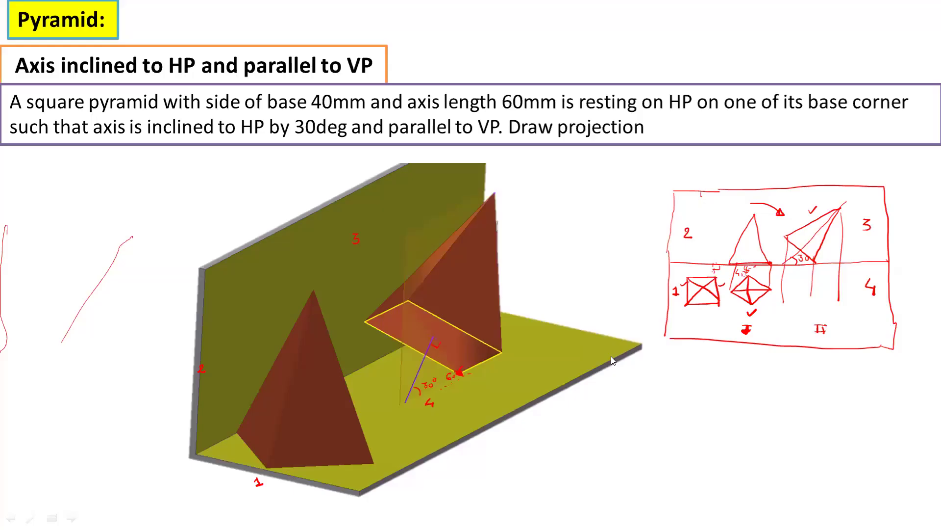
Advance the slideshow to the drawing sheet and reveal the pyramid's rotated square base with its diagonals below the reference line
left_click(611, 354)
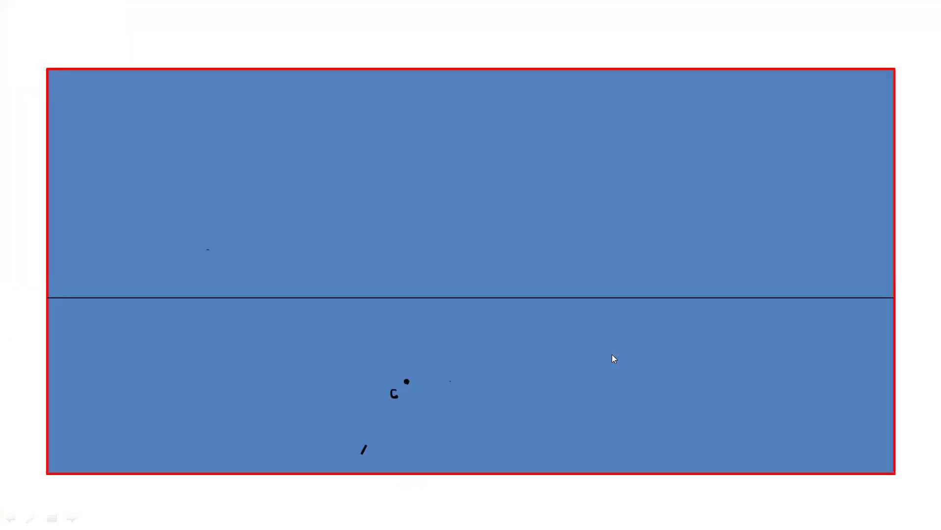
left_click(612, 354)
left_click(116, 352)
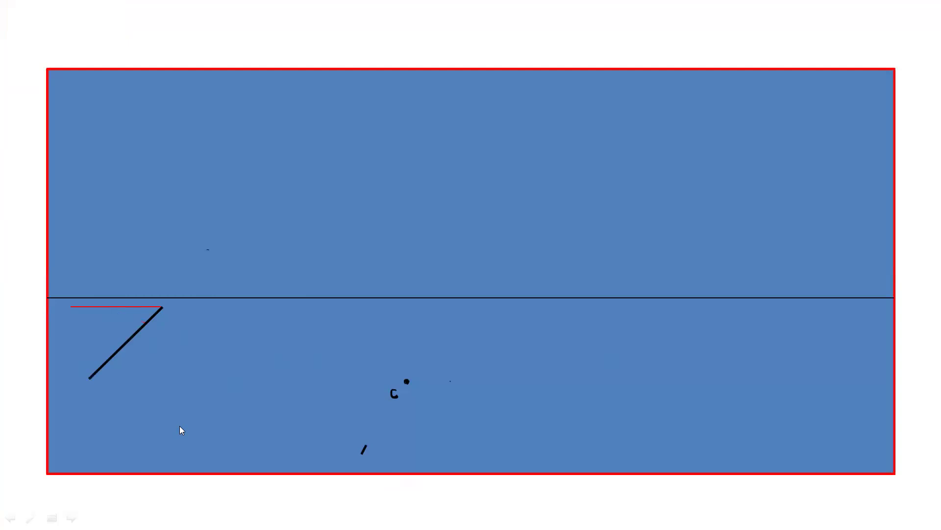
left_click(134, 340)
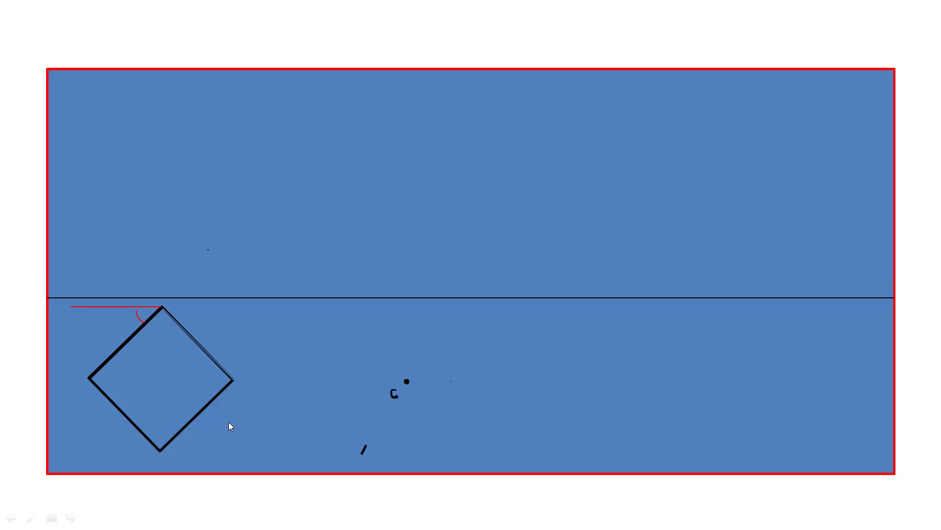
left_click(229, 422)
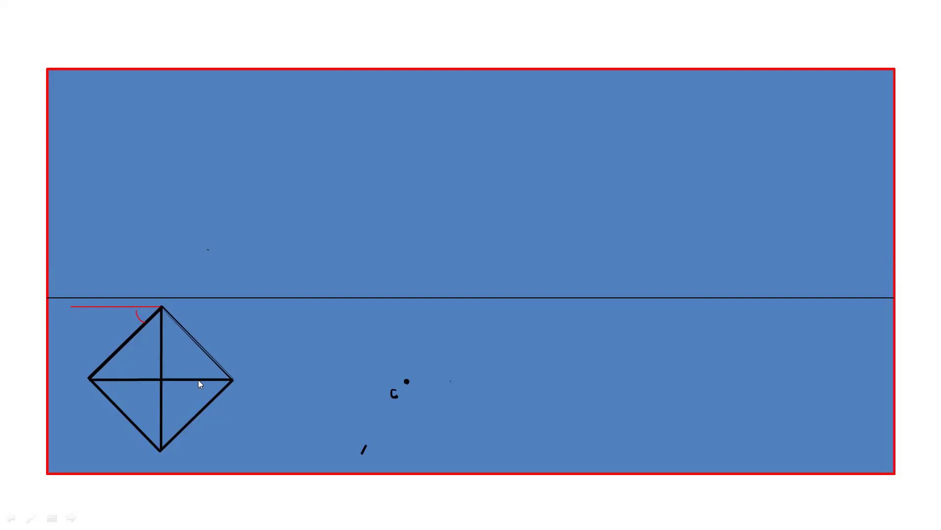
Reveal the vertical projectors from the square base and the upright pyramid's triangular front view with its axis
left_click(176, 405)
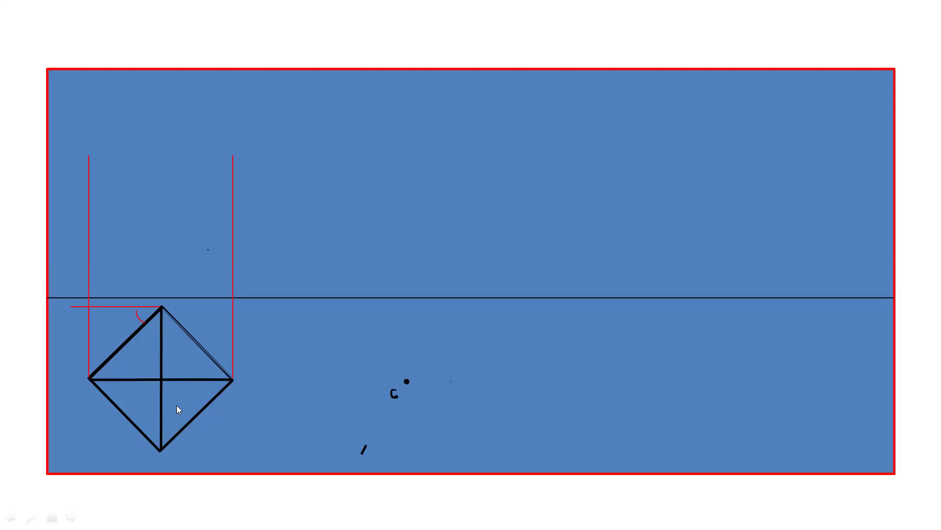
left_click(157, 238)
left_click(157, 253)
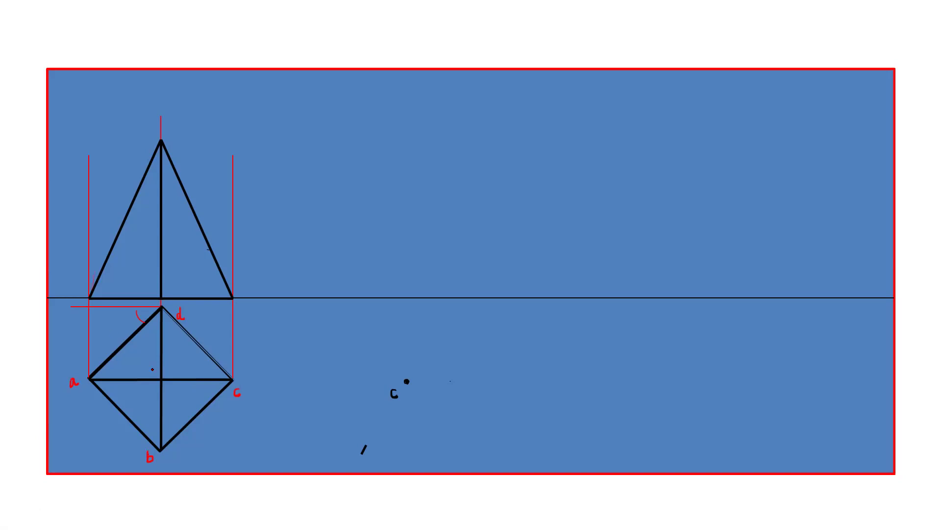
Label the apex o in the first top view and o' in the upright front view
left_click_drag(154, 372, 147, 366)
left_click_drag(164, 125, 166, 133)
left_click_drag(172, 118, 171, 121)
left_click(150, 221)
left_click(71, 376)
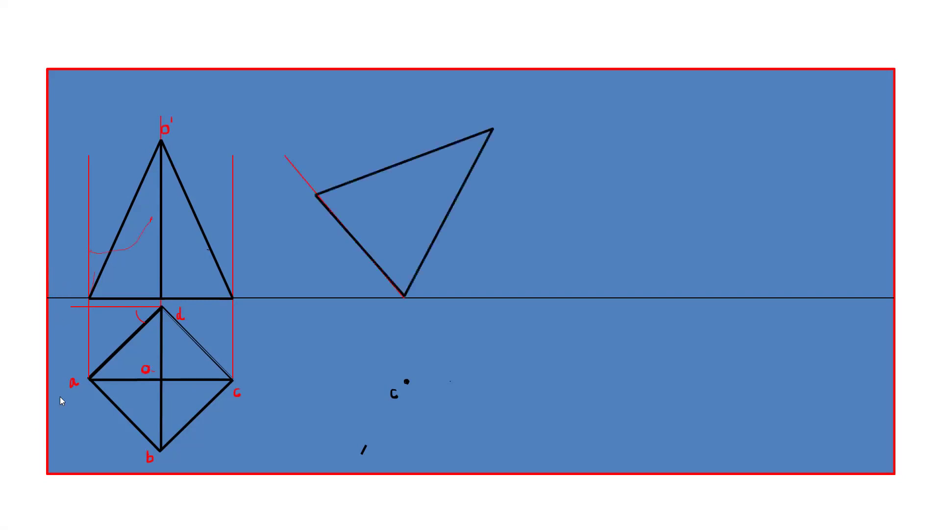
Step back one animation and label the base points a', b', c' and d' on the upright front view with the pen
key("Left")
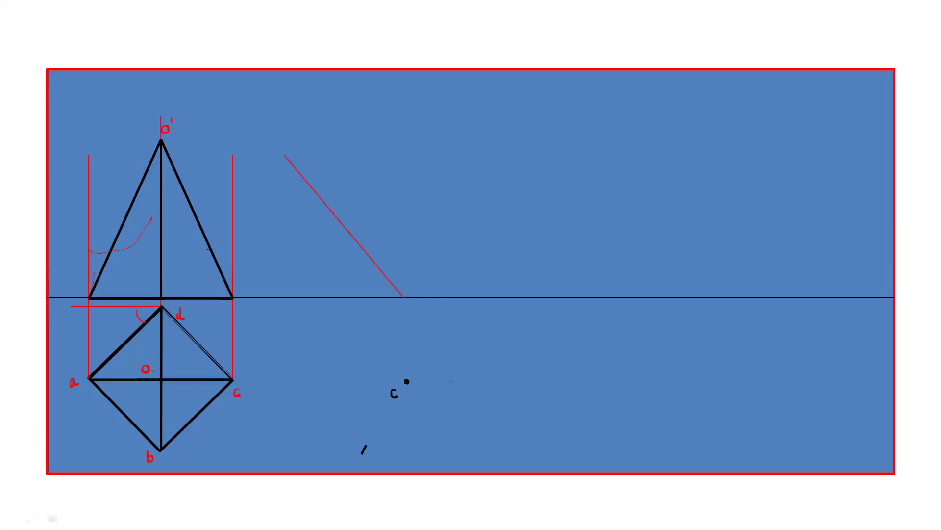
right_click(42, 426)
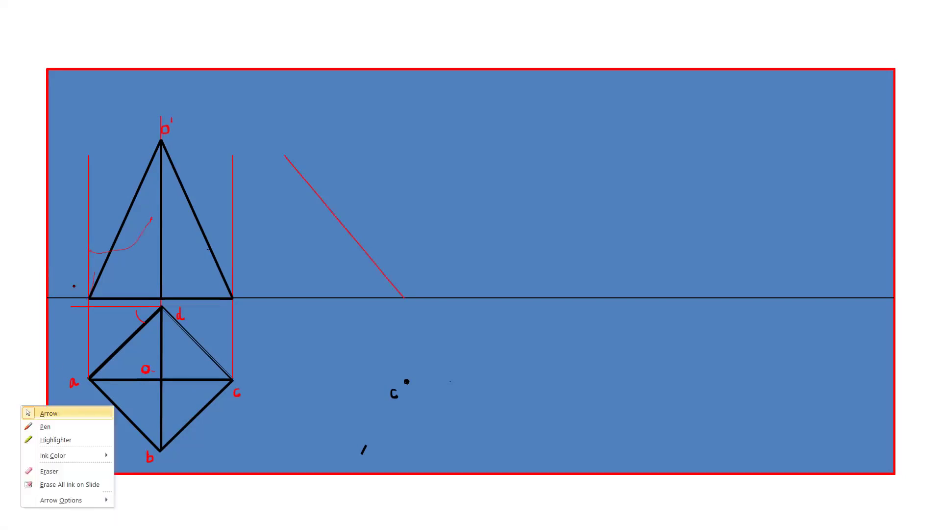
left_click(45, 426)
left_click_drag(76, 284, 75, 291)
left_click_drag(78, 275, 77, 279)
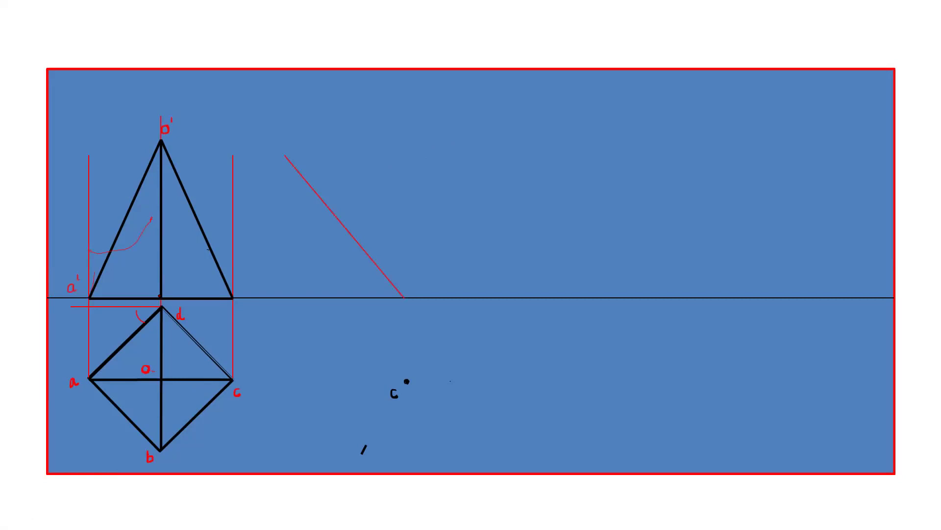
left_click_drag(153, 288, 157, 294)
left_click_drag(247, 291, 248, 296)
left_click_drag(254, 286, 254, 290)
left_click_drag(175, 285, 177, 291)
left_click_drag(183, 281, 182, 285)
Reveal the tilted front view and annotate its 60° base angle and 30° axis angle to the reference line
key("Right")
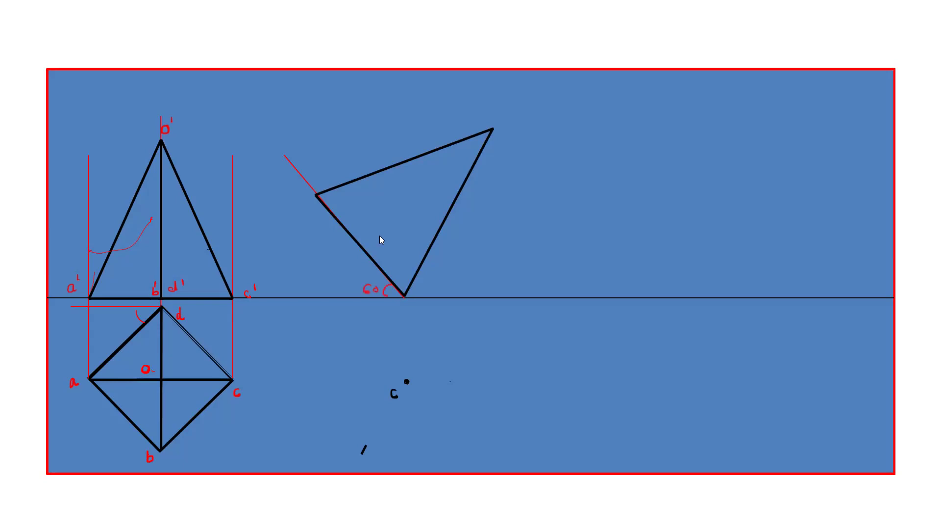
left_click(380, 236)
left_click_drag(324, 288, 328, 292)
left_click_drag(331, 287, 332, 288)
left_click_drag(336, 285, 384, 283)
Reveal the horizontal projectors from the first top view and label the tilted front view's points a', b', d', c' and o'
key("Right")
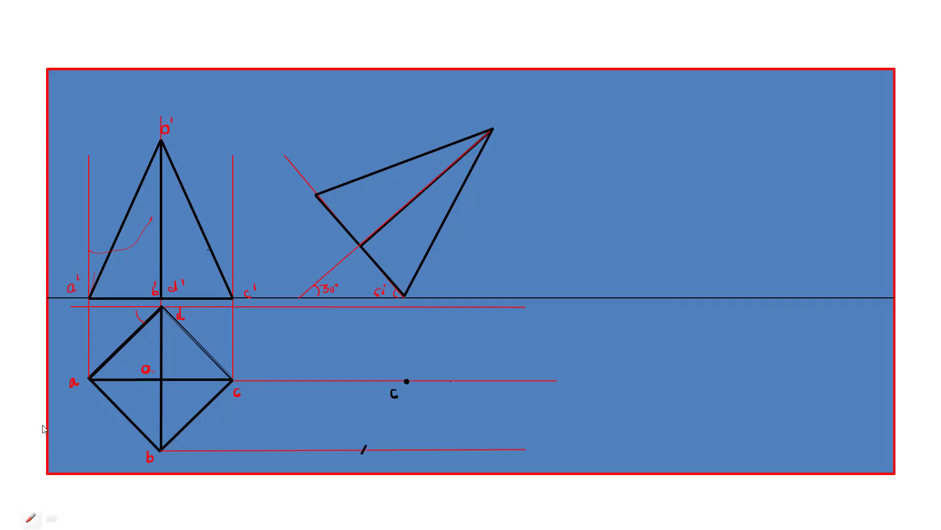
key("ctrl+p")
left_click_drag(297, 195, 296, 202)
left_click_drag(302, 192, 301, 196)
mouse_move(341, 242)
left_mouse_down()
mouse_move(343, 252)
mouse_move(365, 226)
left_mouse_up()
left_click_drag(423, 291, 427, 291)
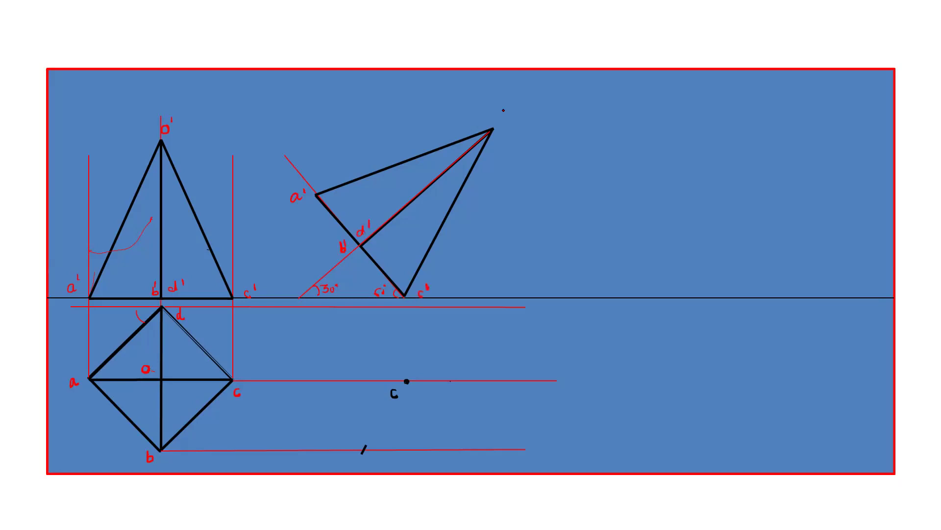
left_click_drag(501, 116, 500, 116)
Reveal the tilted view's vertical projectors and label b' and d' on its base and points a and d in the new top view
key("Right")
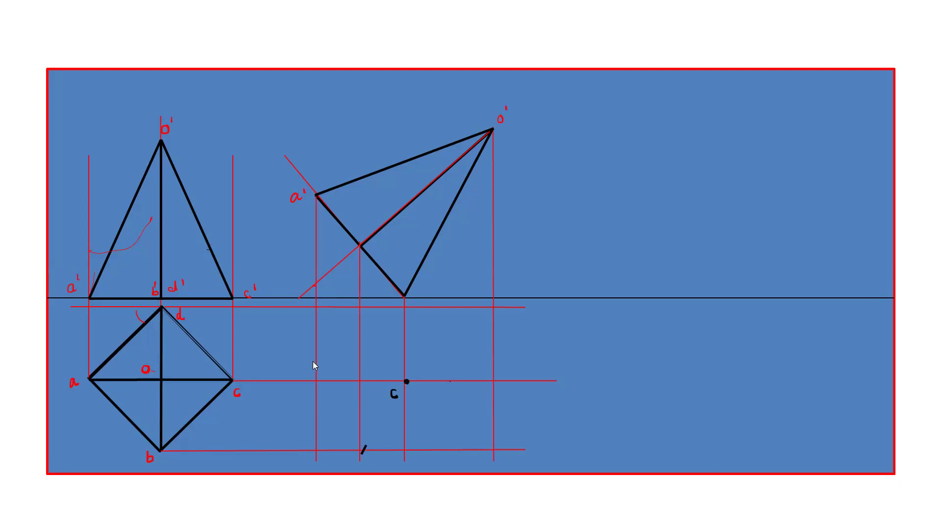
left_click_drag(317, 380, 363, 307)
left_click_drag(307, 371, 309, 376)
left_click_drag(344, 242, 359, 238)
left_click_drag(349, 301, 352, 306)
left_click_drag(347, 305, 350, 294)
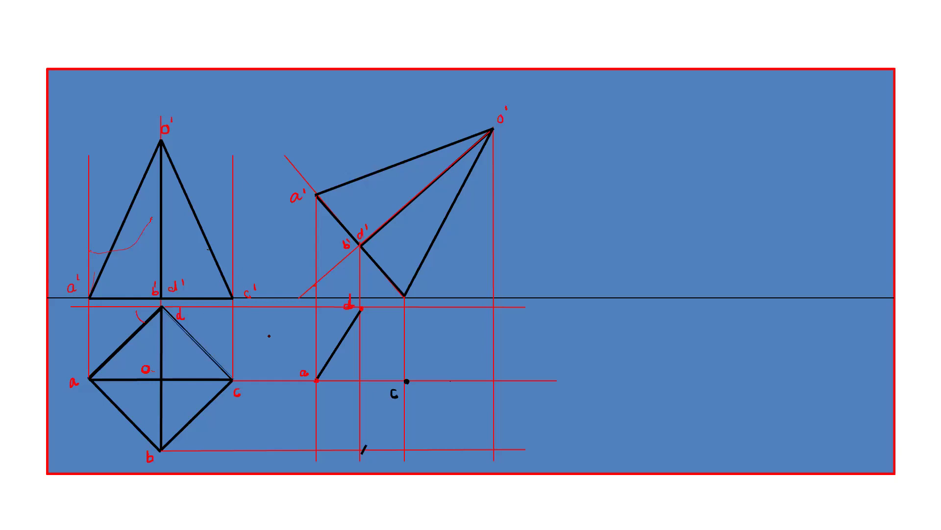